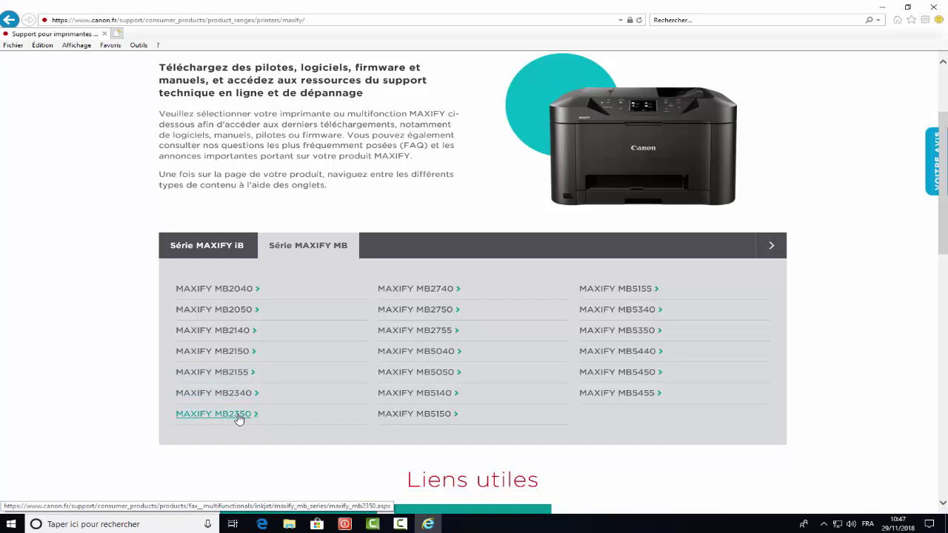
Open the MAXIFY MB2350 support page and request the recommended MB2300 series Windows driver and software package, accepting the disclaimer.
{"action": "left_click", "coordinate": [236, 420]}
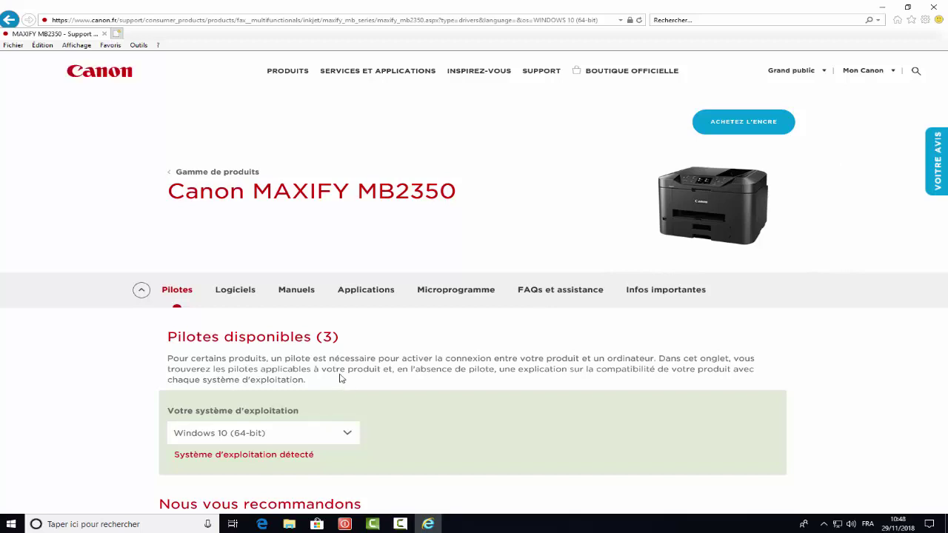
{"action": "scroll", "coordinate": [340, 378], "scroll_direction": "down", "scroll_amount": 4}
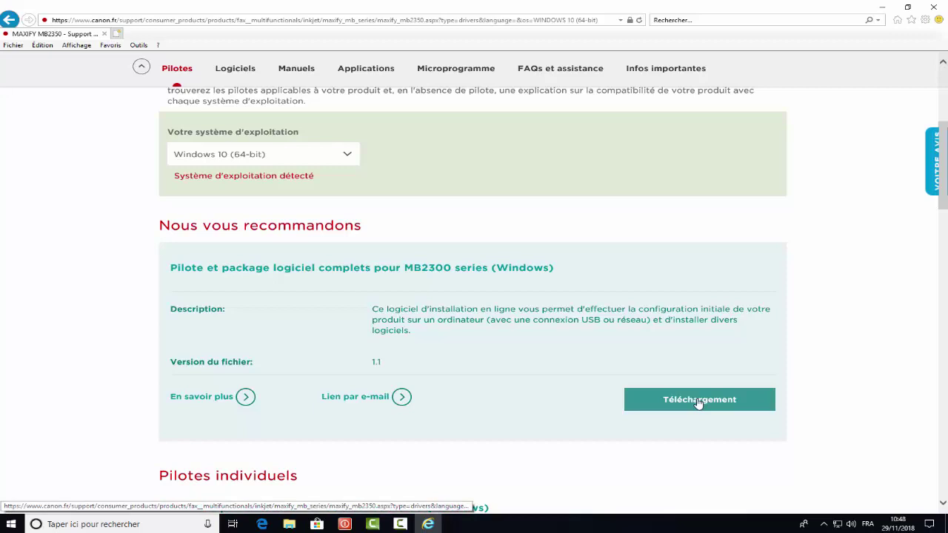
{"action": "left_click", "coordinate": [698, 401]}
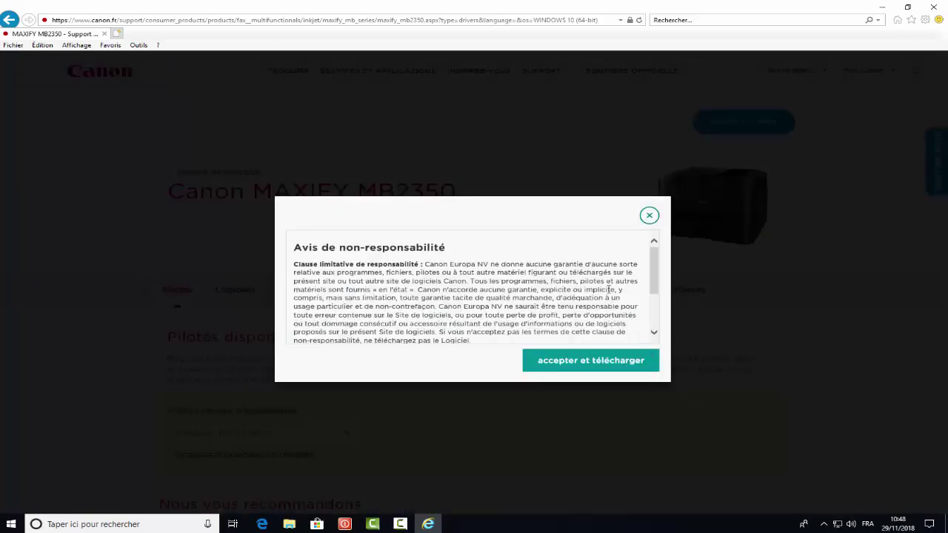
{"action": "left_click", "coordinate": [599, 363]}
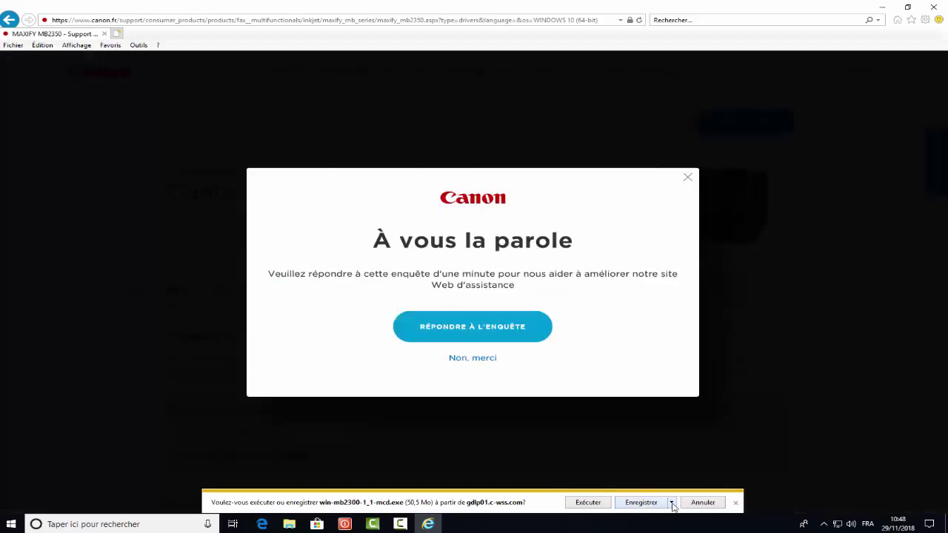
Save the installer as win-mb2300-1_1-mcd in the Téléchargements folder.
{"action": "left_click", "coordinate": [672, 503]}
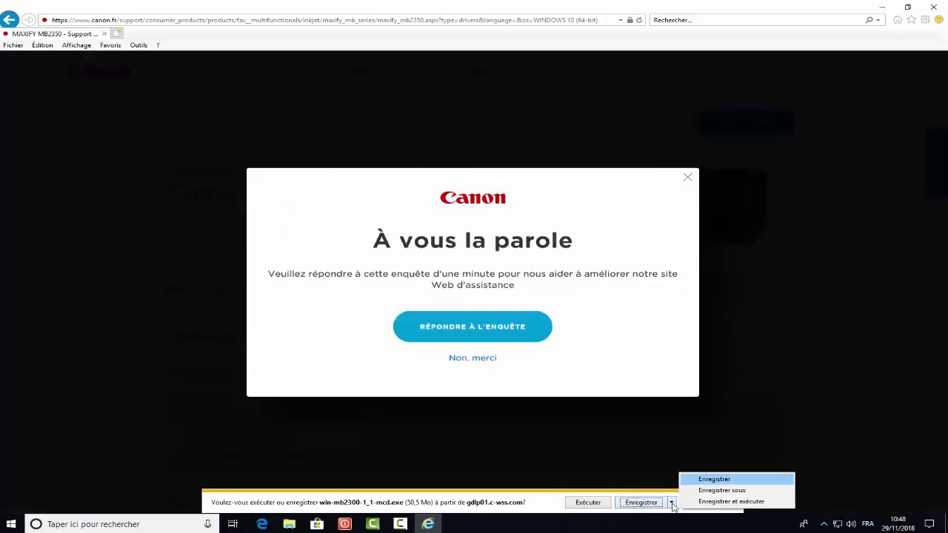
{"action": "left_click", "coordinate": [714, 493]}
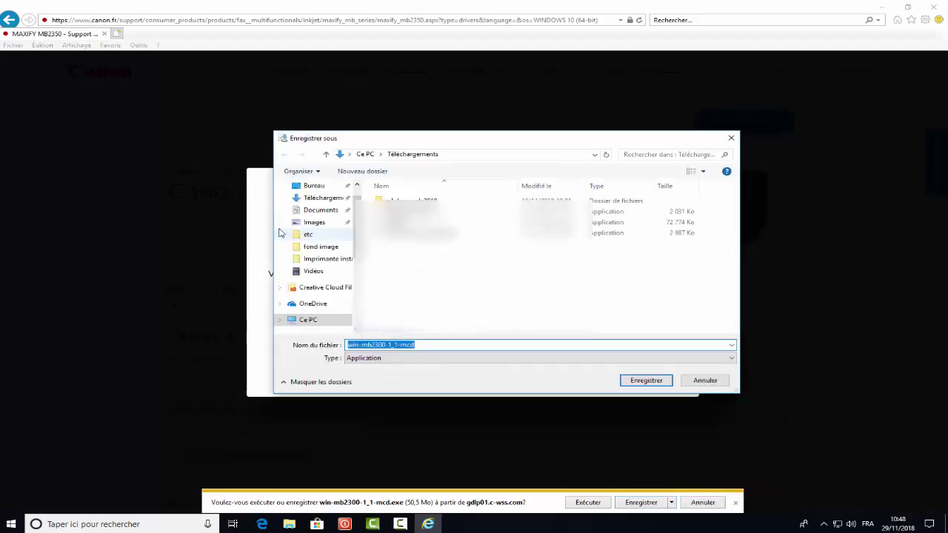
{"action": "left_click", "coordinate": [330, 200]}
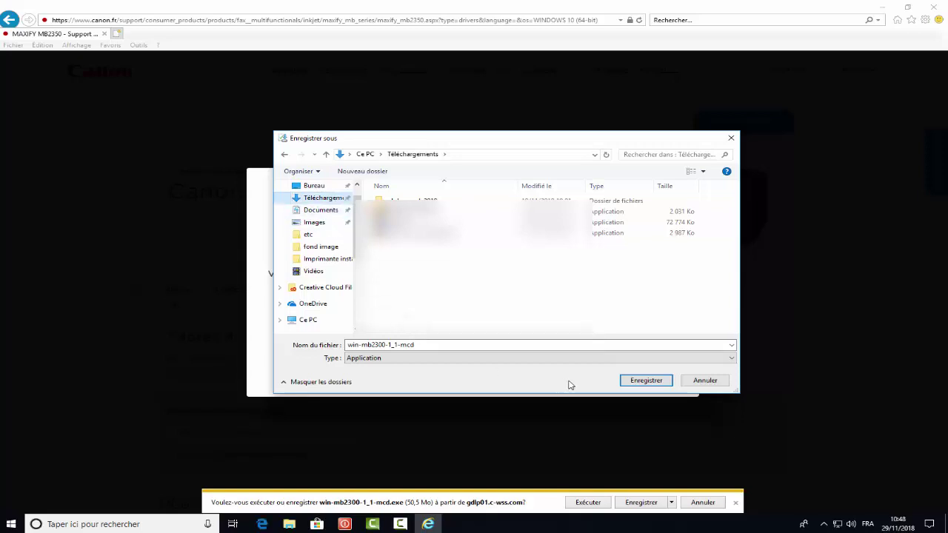
{"action": "left_click", "coordinate": [647, 381]}
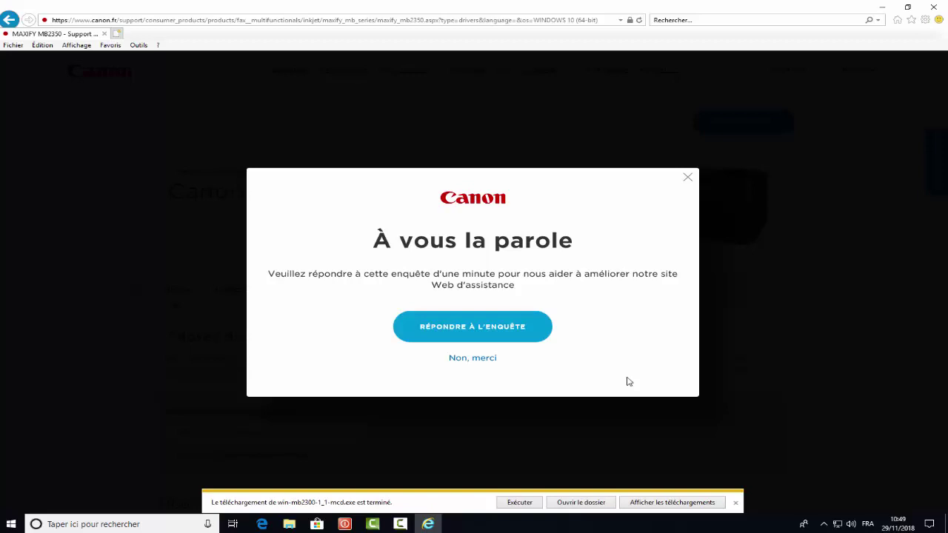
Show the downloaded file in its folder and launch the win-mb2300-1_1-mcd installer.
{"action": "left_click", "coordinate": [582, 503]}
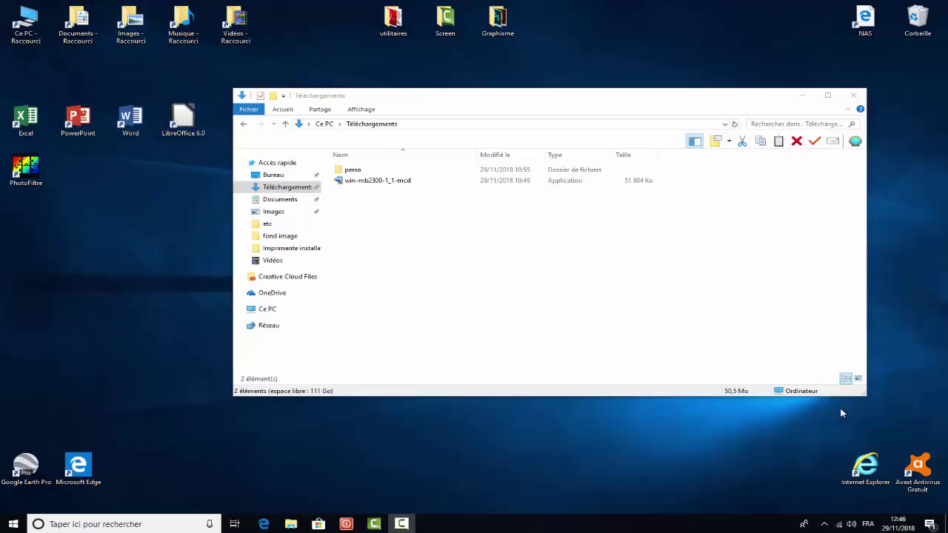
{"action": "left_click", "coordinate": [363, 185]}
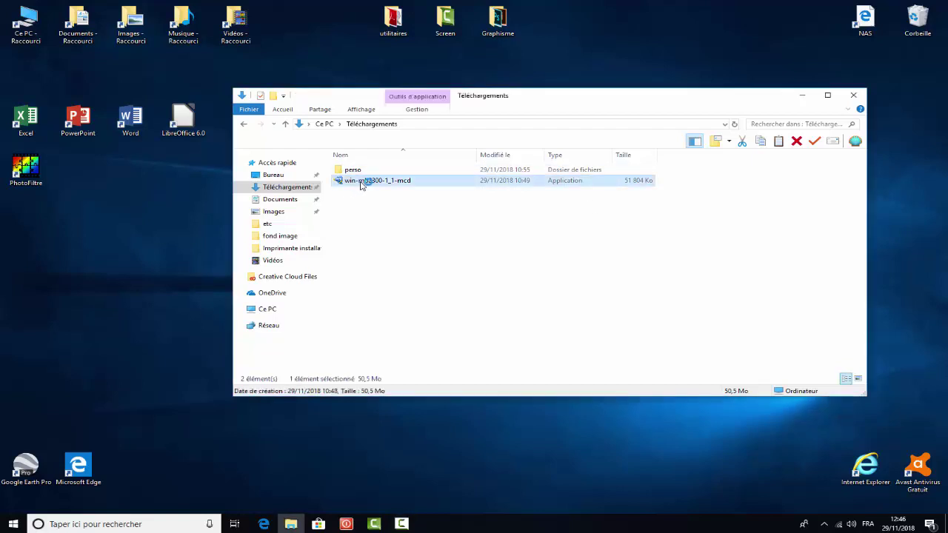
{"action": "double_click", "coordinate": [363, 183]}
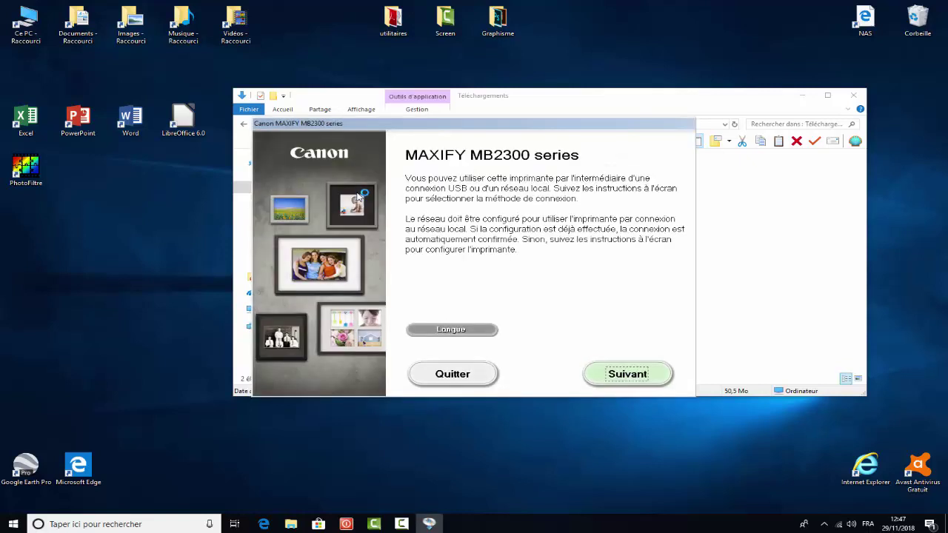
Check that Français is the setup language and proceed to the list of network printers.
{"action": "left_click", "coordinate": [458, 331]}
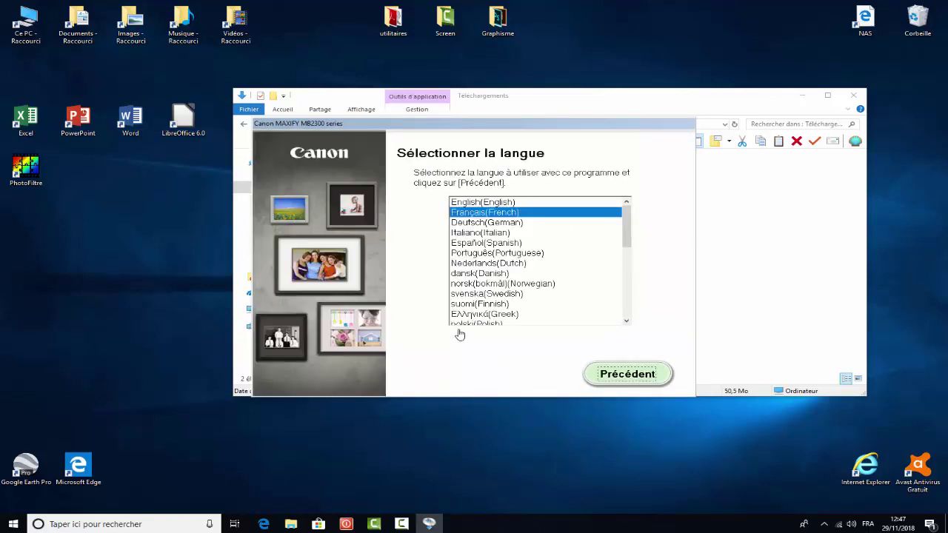
{"action": "left_click", "coordinate": [628, 377]}
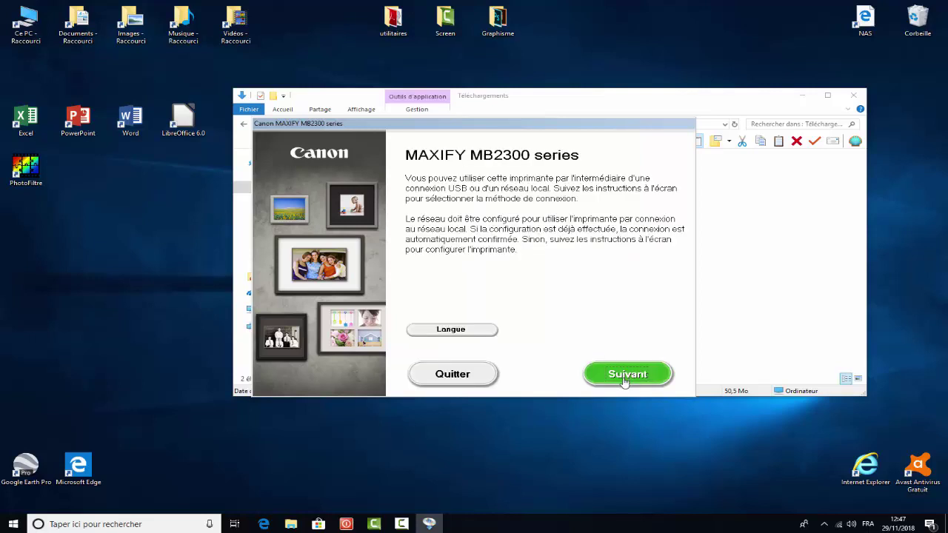
{"action": "left_click", "coordinate": [626, 377]}
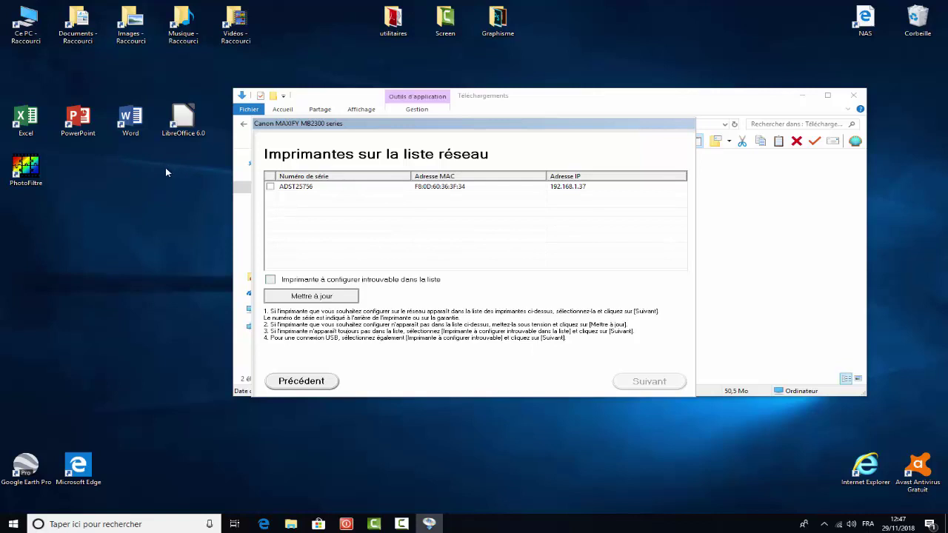
Choose the detected network printer and confirm the residence as Europe, Moyen-Orient, Afrique with France as the country.
{"action": "left_click", "coordinate": [271, 188]}
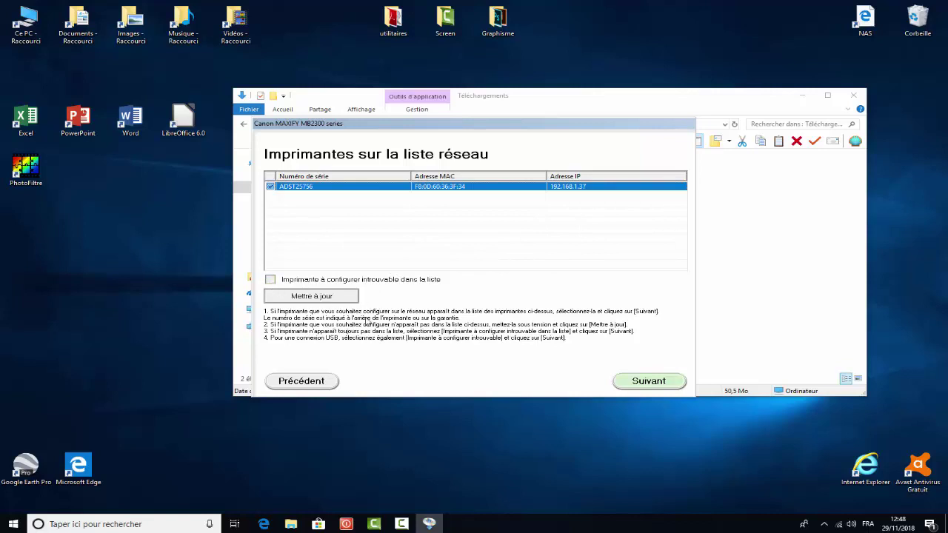
{"action": "left_click", "coordinate": [649, 382]}
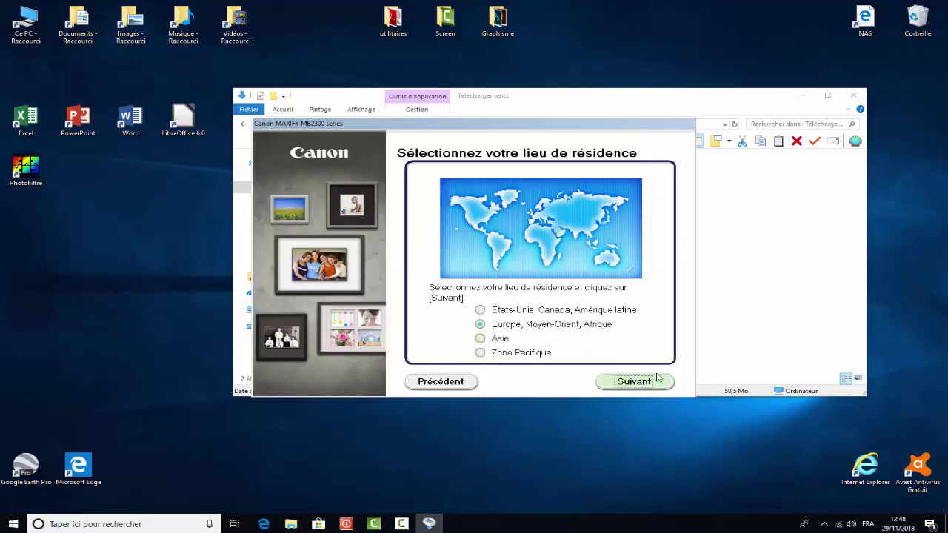
{"action": "left_click", "coordinate": [636, 384]}
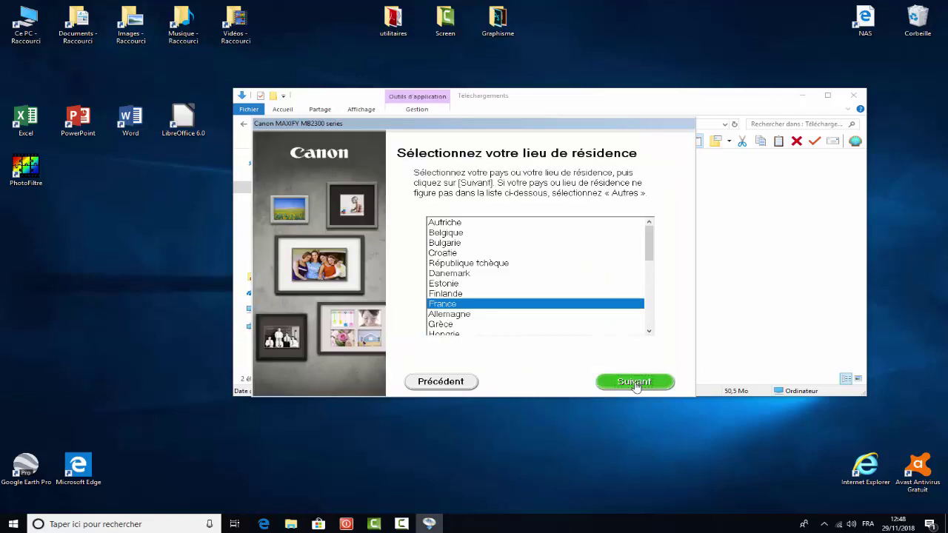
{"action": "left_click", "coordinate": [636, 384]}
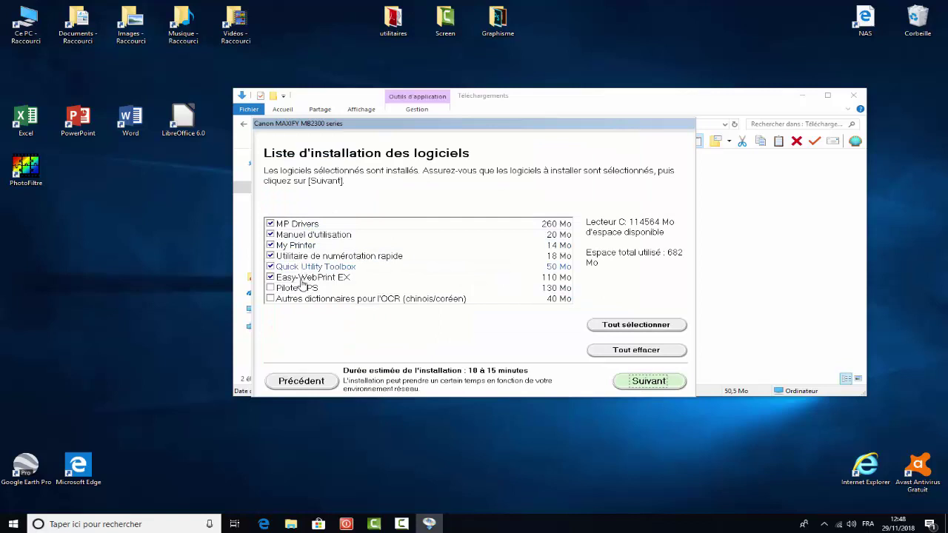
Keep the preselected software, accept the licence agreement and start the installation with the setup processes allowed.
{"action": "left_click", "coordinate": [640, 384]}
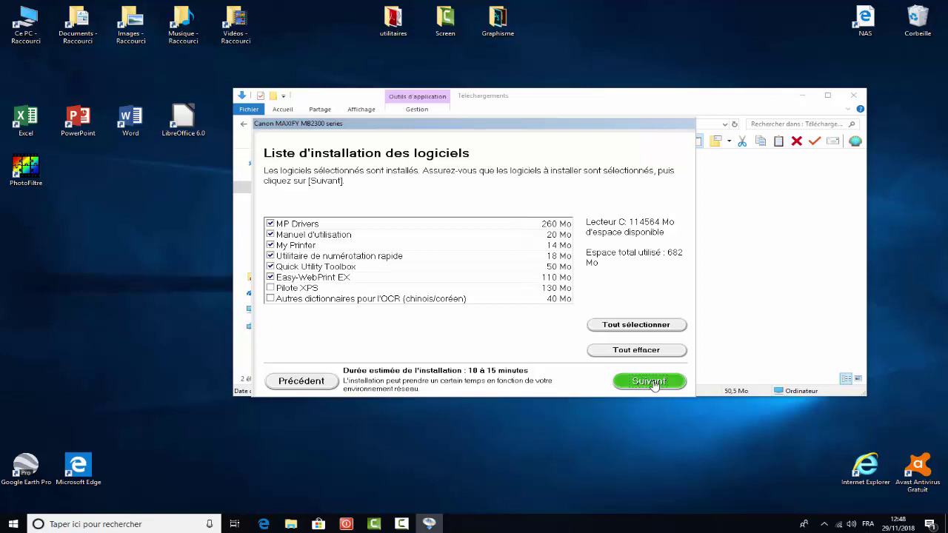
{"action": "left_click", "coordinate": [652, 383]}
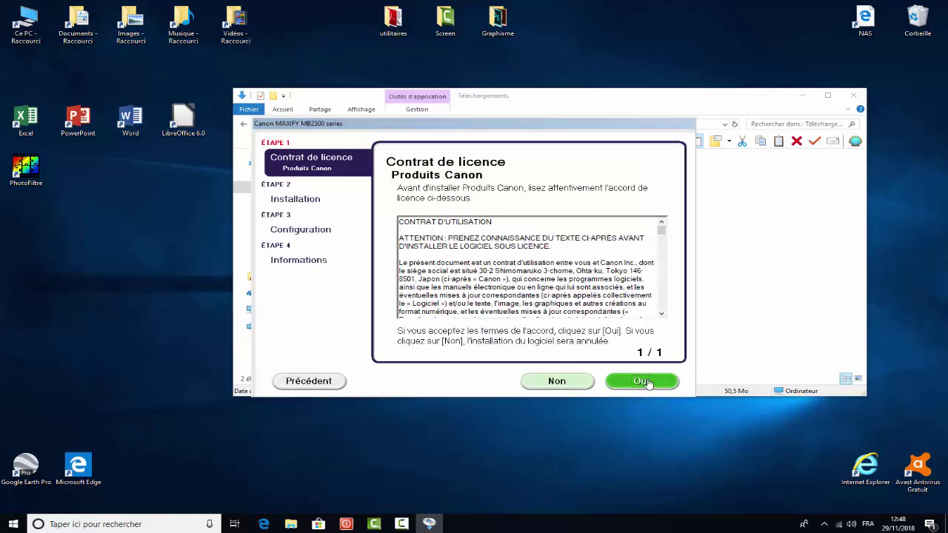
{"action": "left_click", "coordinate": [647, 382]}
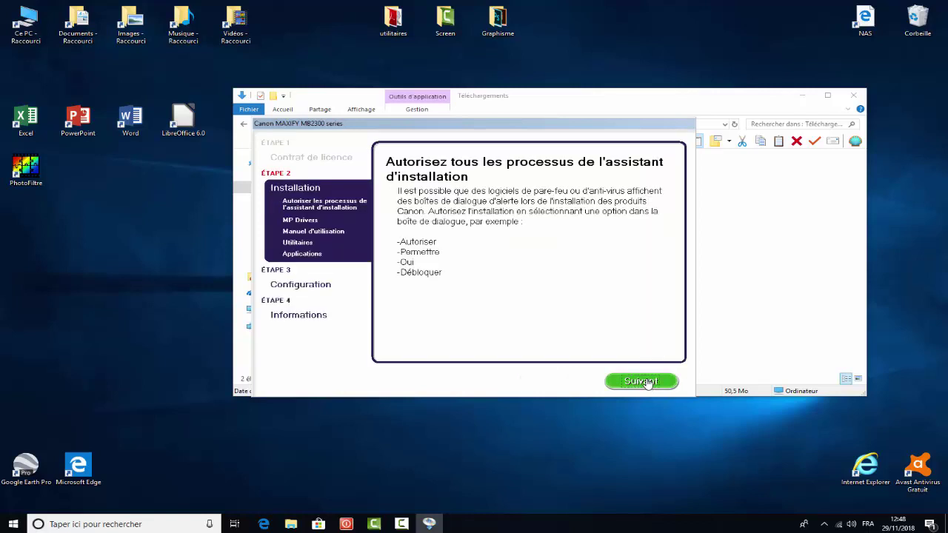
{"action": "left_click", "coordinate": [646, 383]}
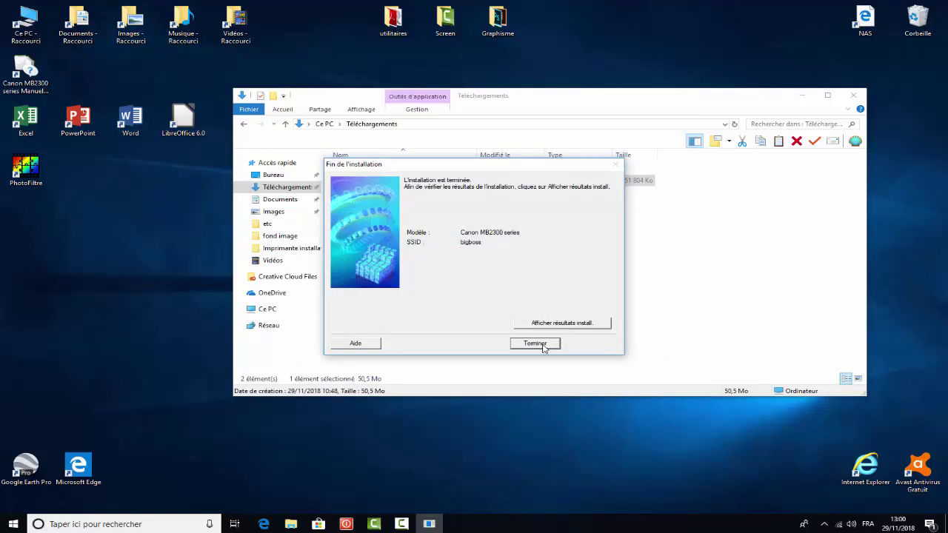
Finish the driver installation and configuration, declining both the user registration and the Extended Survey Program.
{"action": "left_click", "coordinate": [545, 349]}
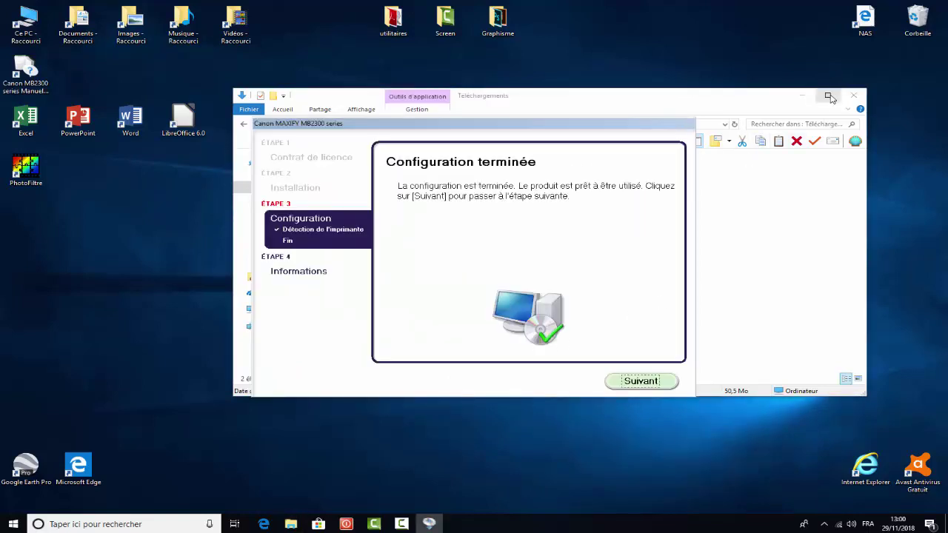
{"action": "left_click", "coordinate": [642, 382]}
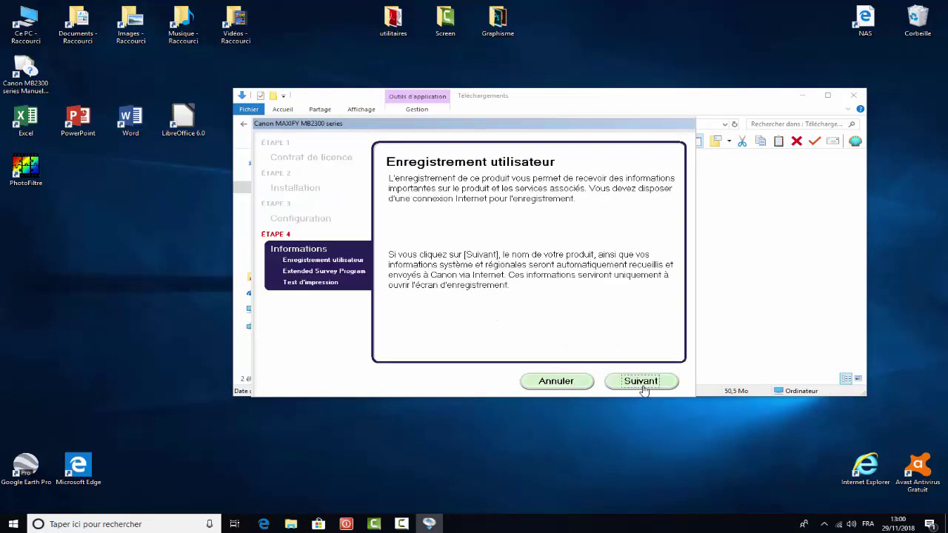
{"action": "left_click", "coordinate": [563, 383]}
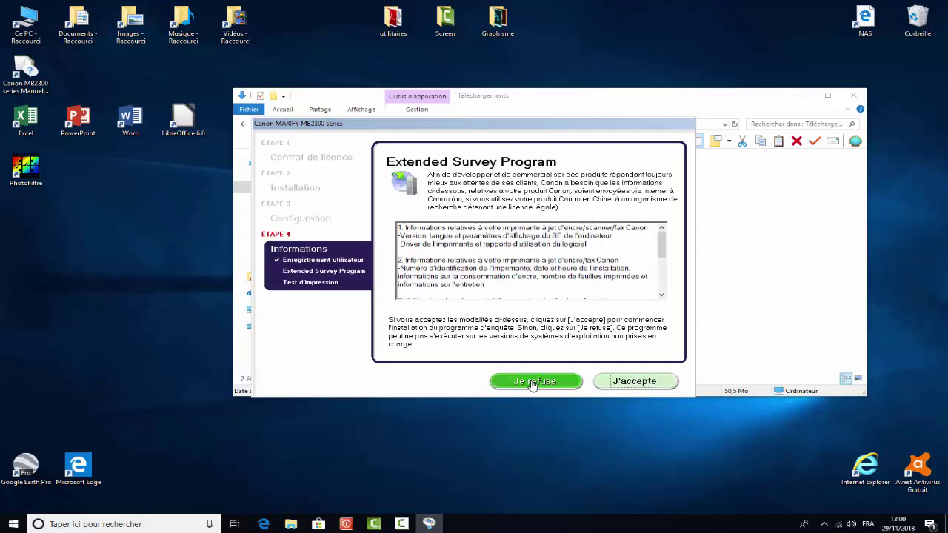
{"action": "left_click", "coordinate": [532, 382]}
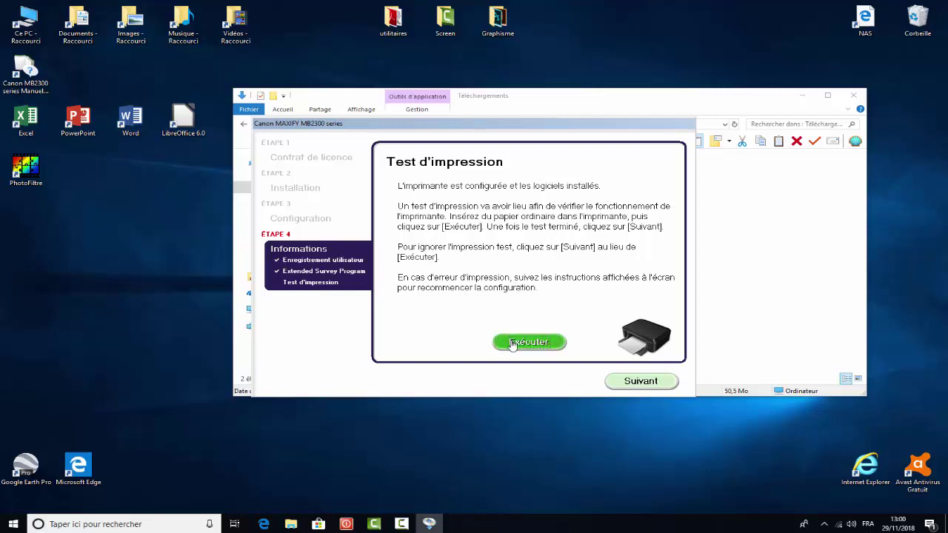
Skip the test print and quit the Canon installer.
{"action": "left_click", "coordinate": [642, 382]}
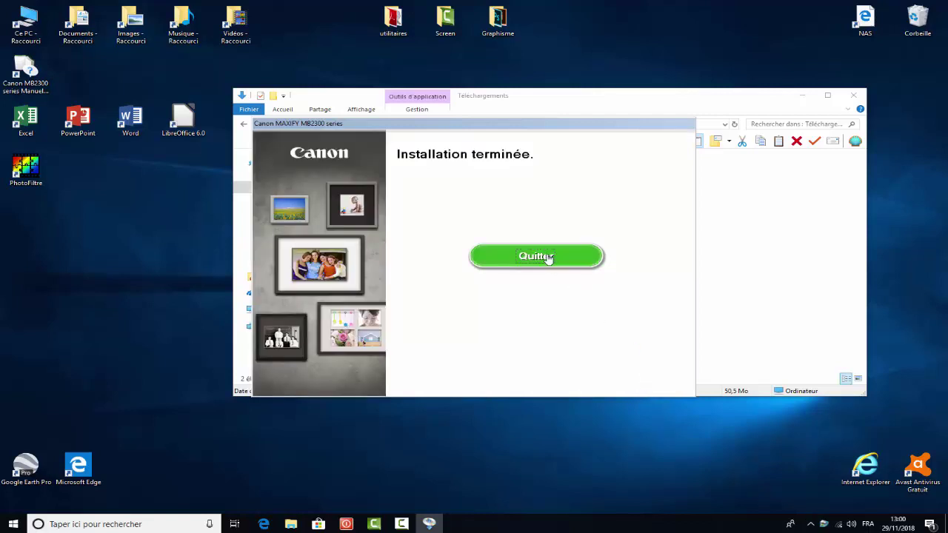
{"action": "left_click", "coordinate": [546, 257]}
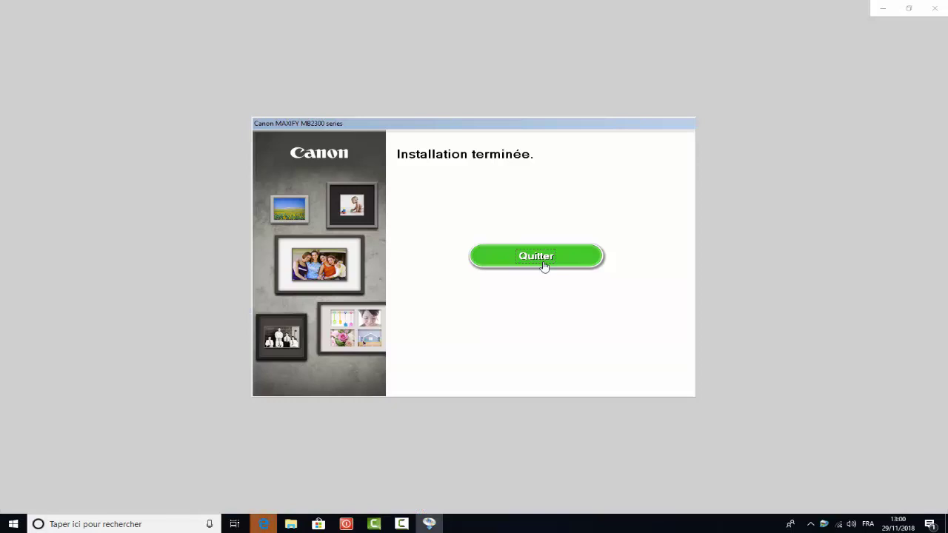
{"action": "left_click", "coordinate": [544, 265]}
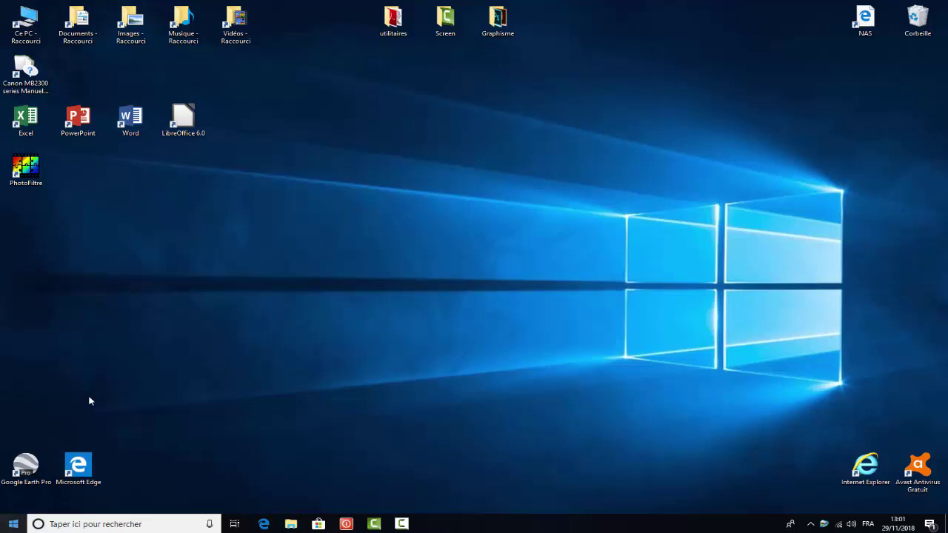
Open Périphériques et imprimantes and check the default-printer option of the Canon MB2300 series Printer.
{"action": "key", "text": "super"}
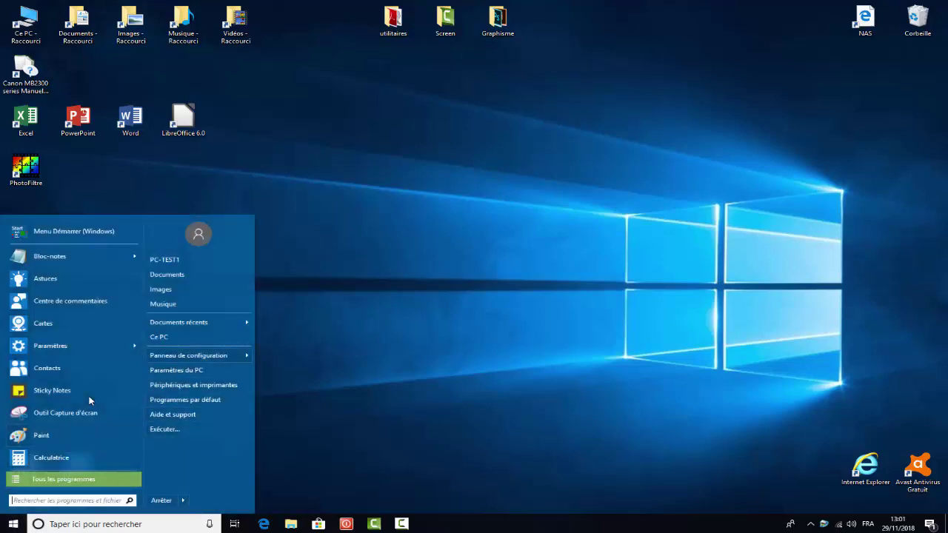
{"action": "key", "text": "super"}
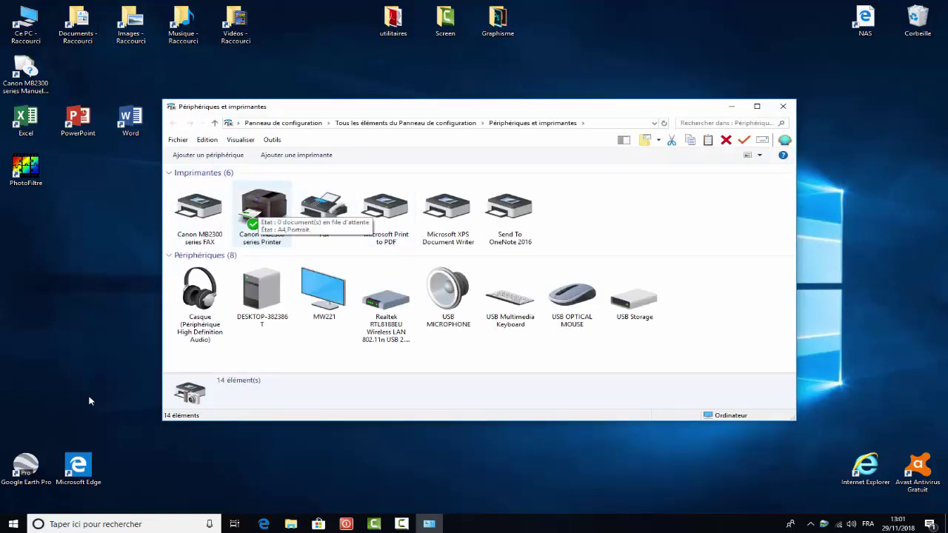
{"action": "key", "text": "space"}
{"action": "key", "text": "shift+F10"}
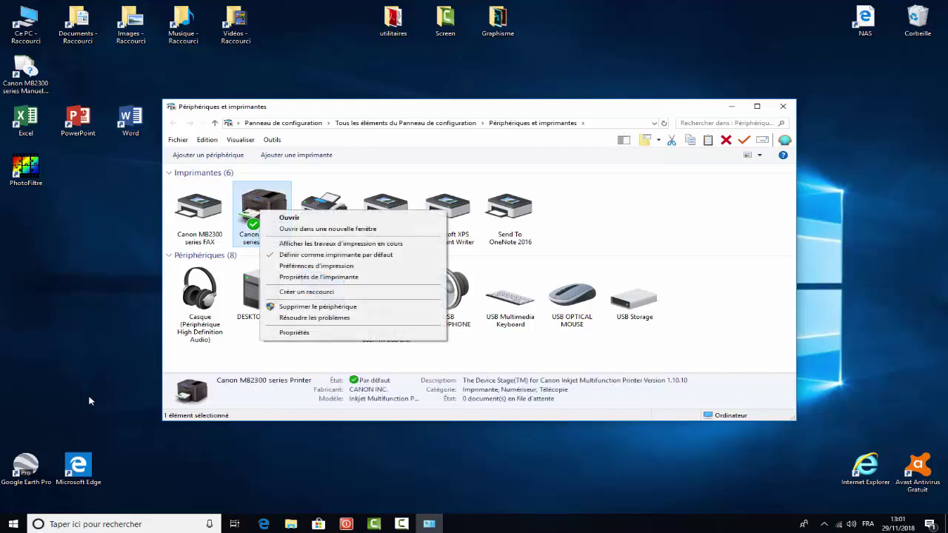
{"action": "key", "text": "Down"}
{"action": "key", "text": "Down"}
{"action": "key", "text": "Down"}
{"action": "key", "text": "Down"}
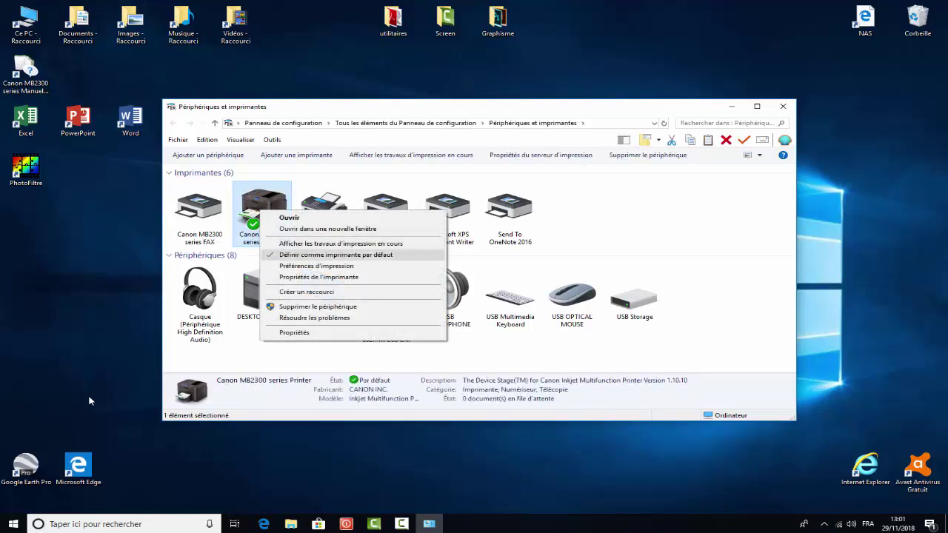